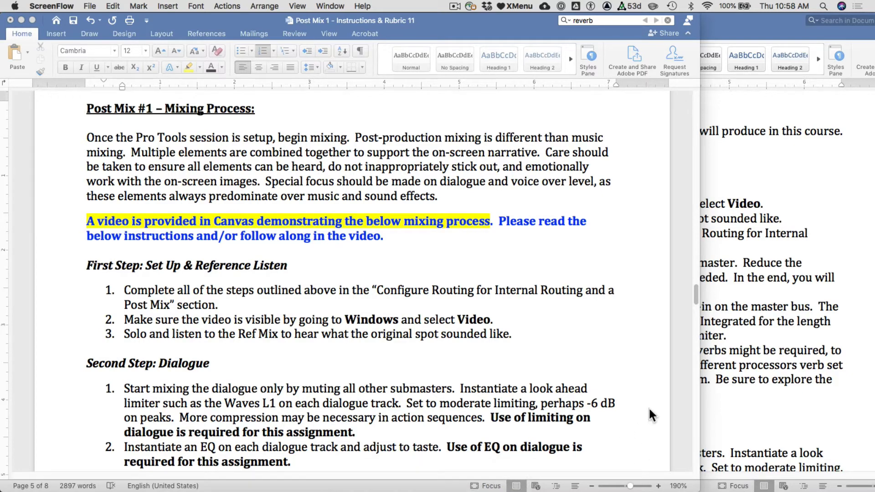
- Read the First Step instructions on setup and the reference listen, checking them against the dialogue tracks in the Pro Tools mixer
scroll(652, 415, down, 3)
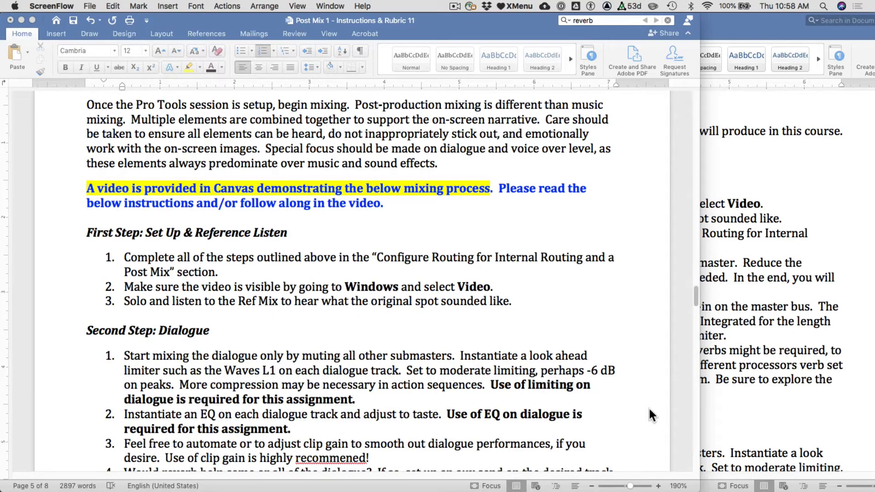
scroll(652, 415, down, 3)
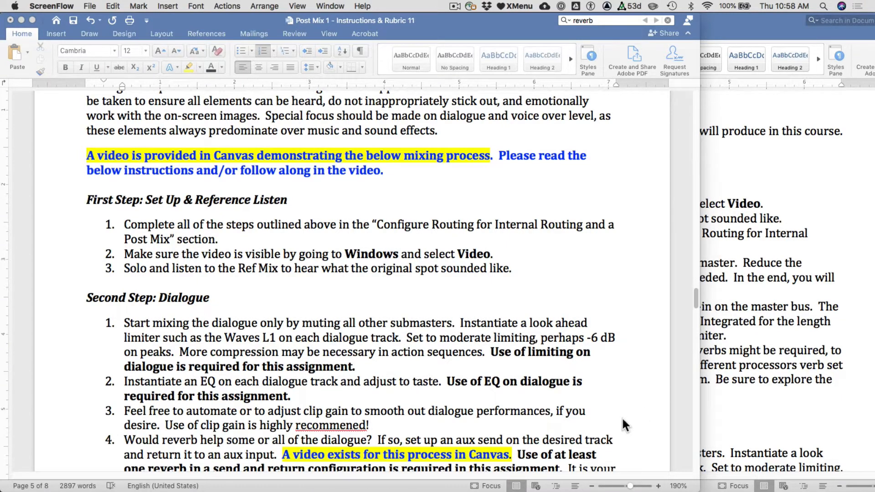
key(super+Tab)
click(135, 249)
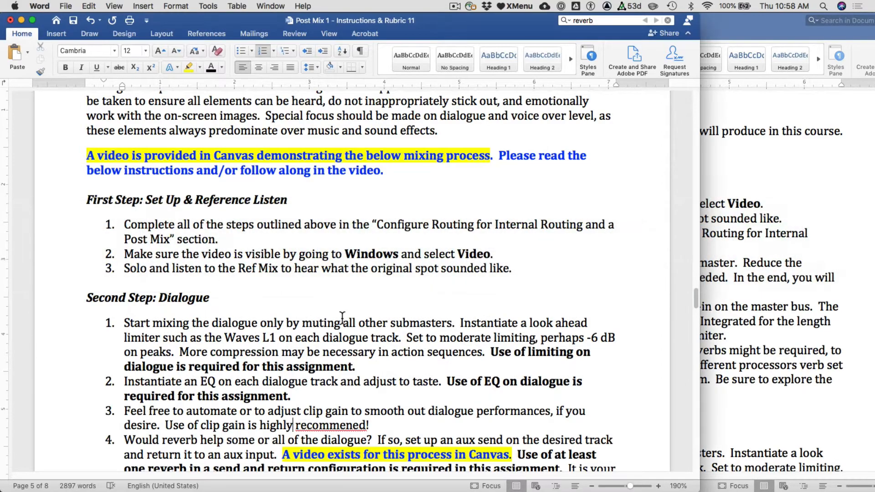
key(super+Tab)
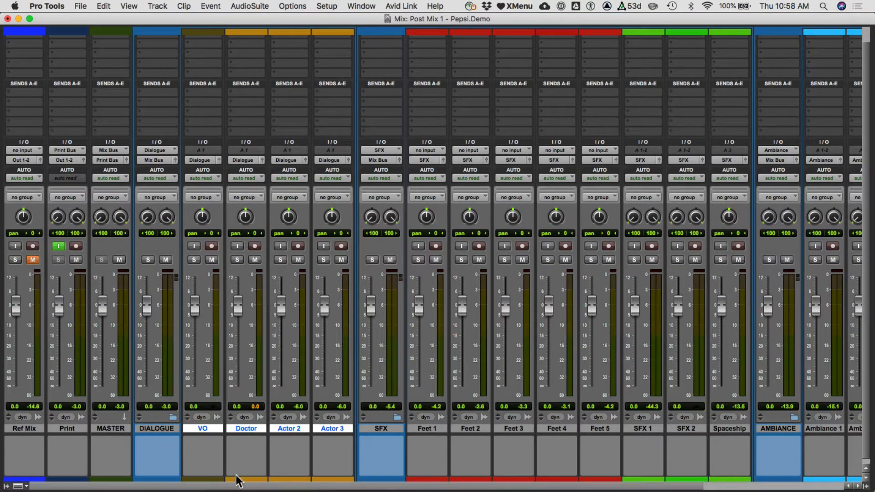
click(163, 428)
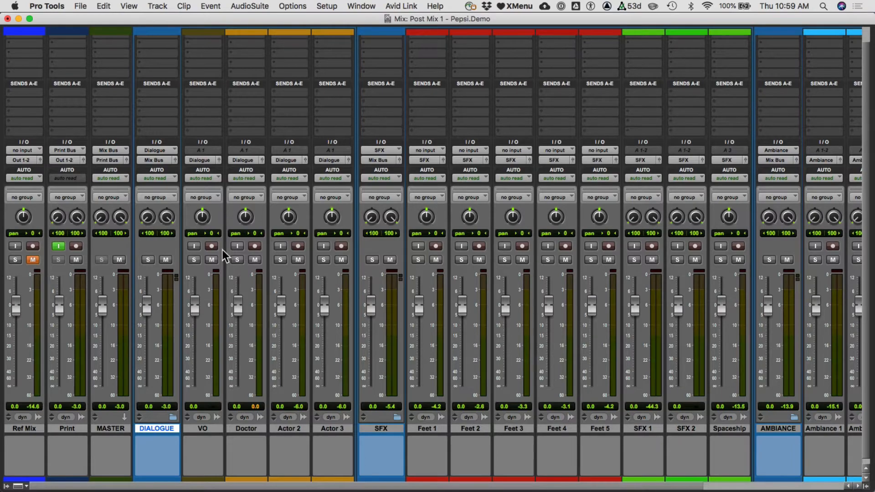
key(super+Tab)
click(125, 249)
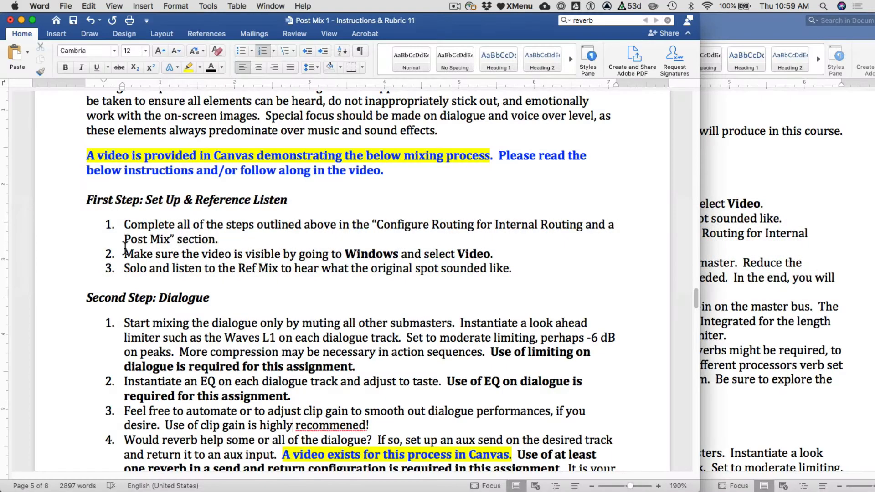
- Switch to Pro Tools, show the session's video from the Edit window and move it over the middle of the timeline
key(super+Tab)
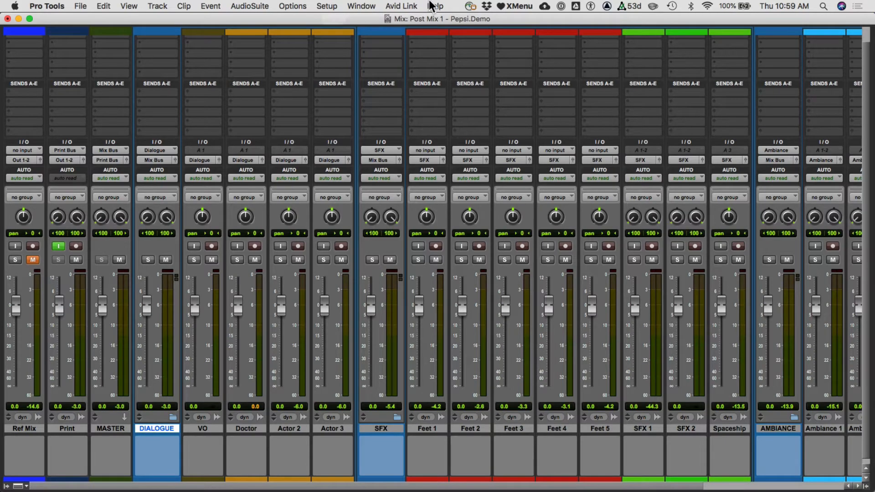
key(super+equal)
click(403, 6)
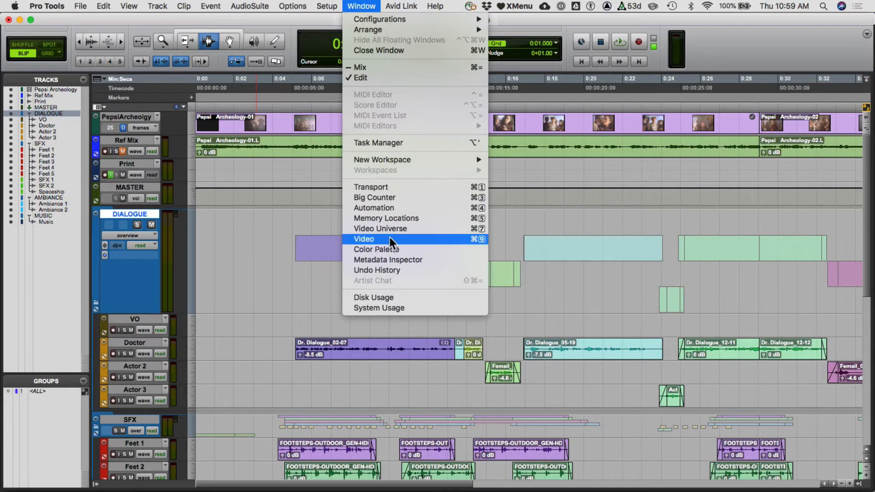
click(482, 240)
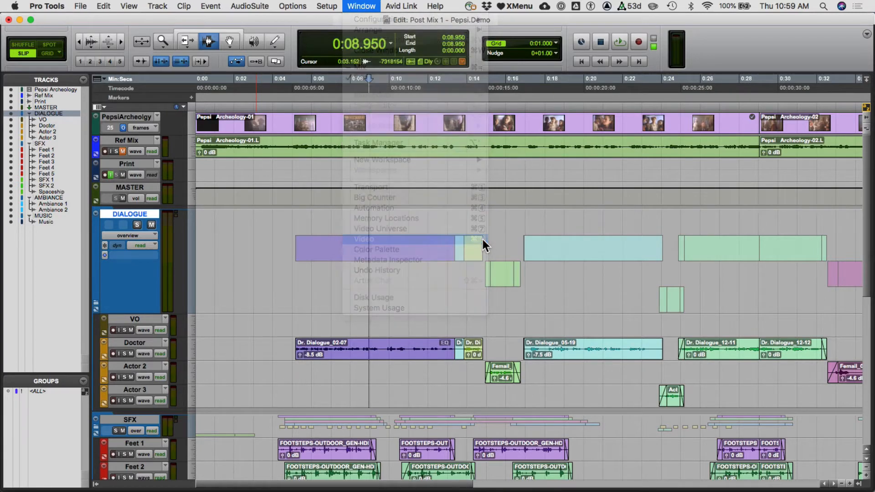
drag(727, 261, 609, 224)
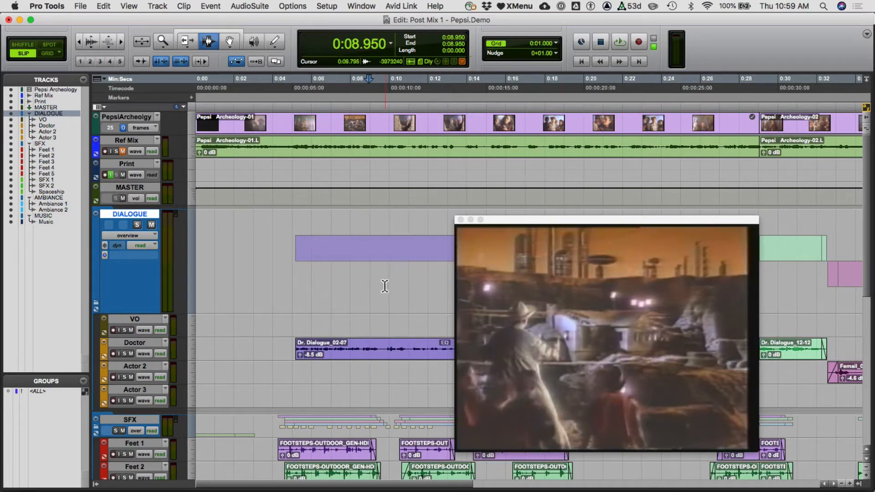
- Unmute and solo the Ref Mix track, checking the solo state in the mixer
click(125, 142)
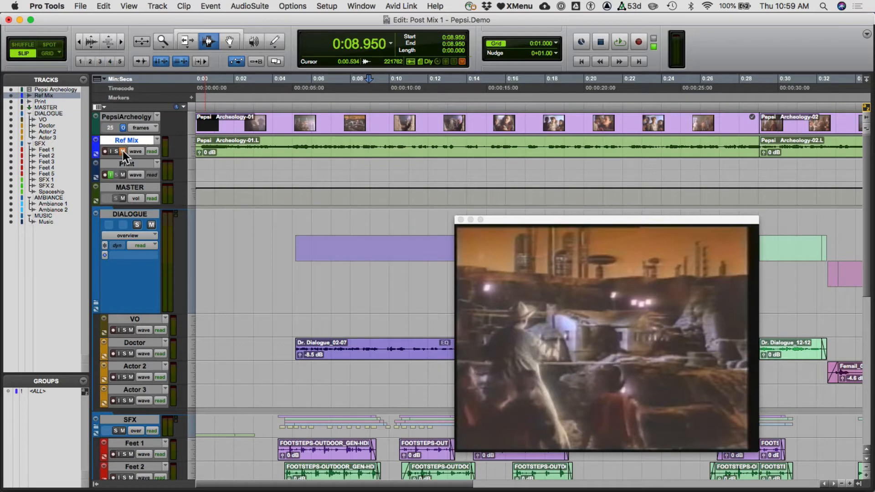
click(122, 151)
click(117, 151)
key(super+equal)
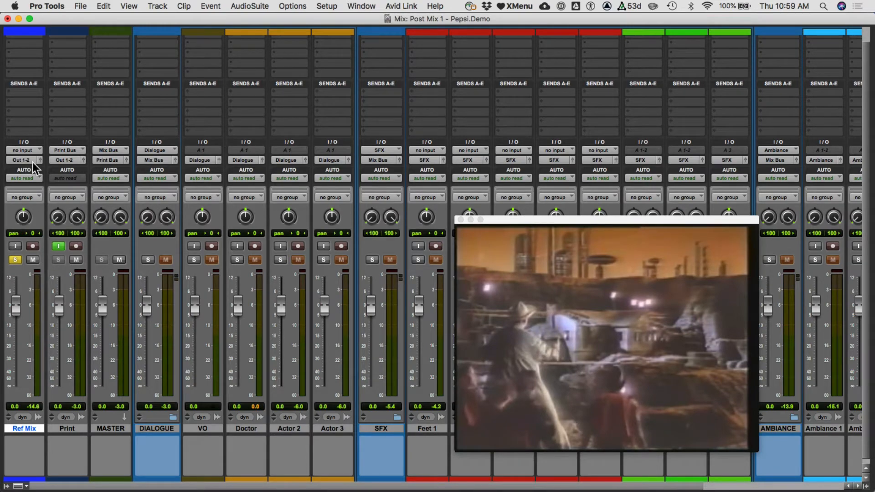
key(super+equal)
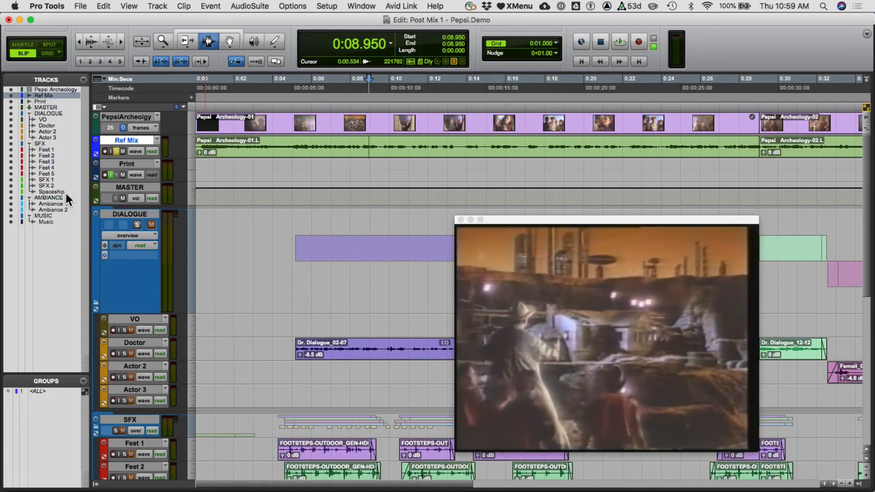
- Listen to the Ref Mix from about 0.5 seconds, and mute the track again with its solo turned off
click(208, 145)
key(space)
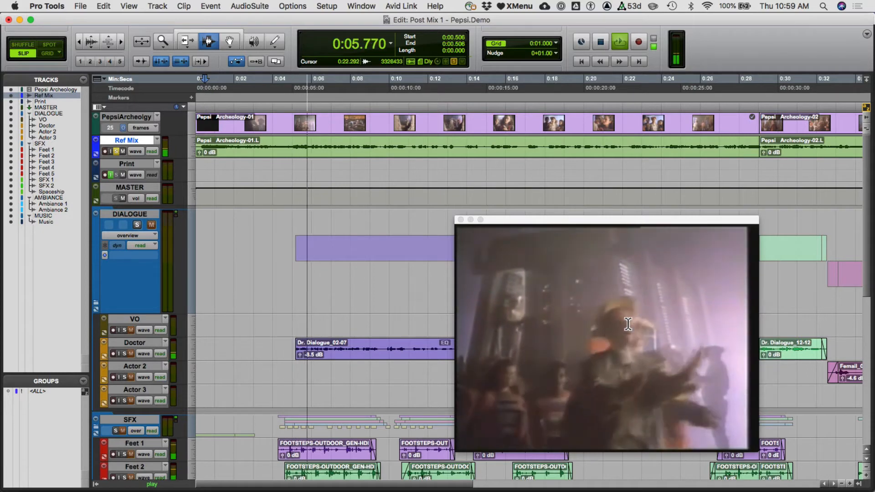
key(space)
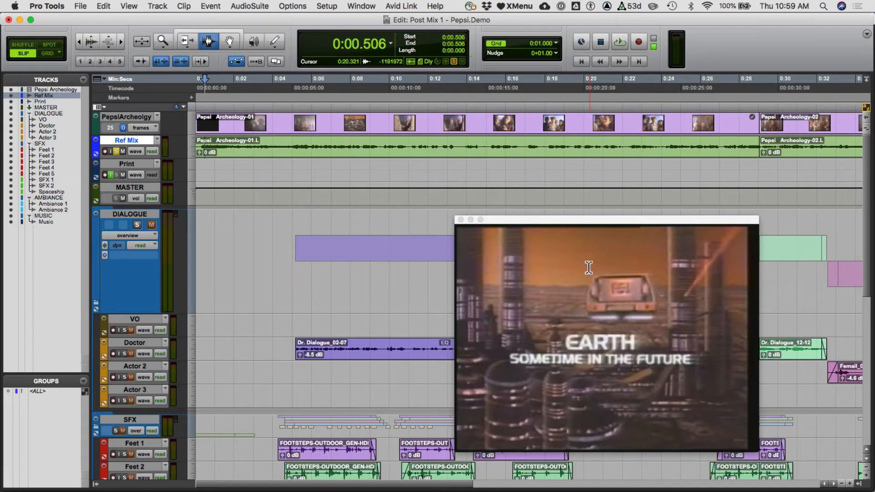
key(super+equal)
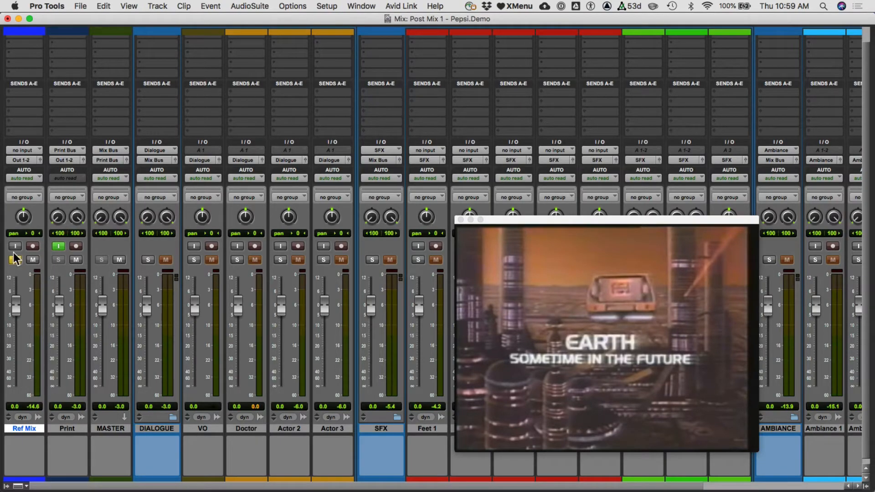
click(28, 261)
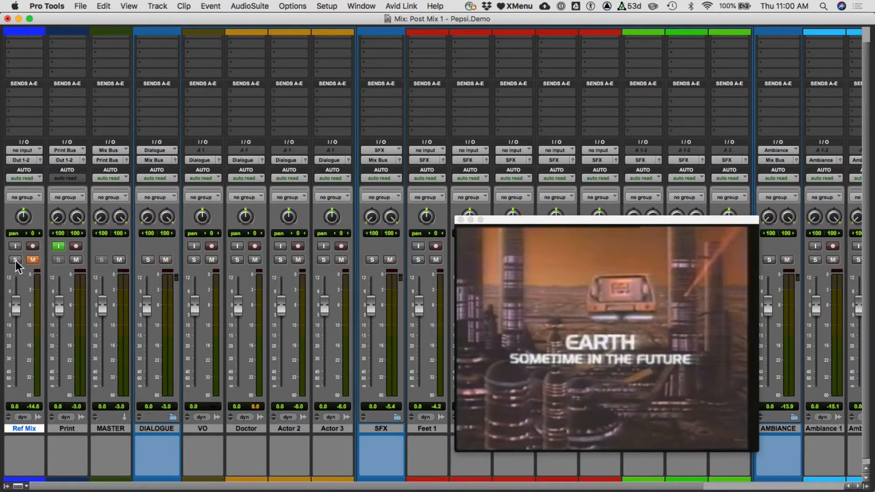
- Switch to Word and read the Second Step: Dialogue instructions on limiting, EQ, clip gain and reverb
key(super+Tab)
click(119, 250)
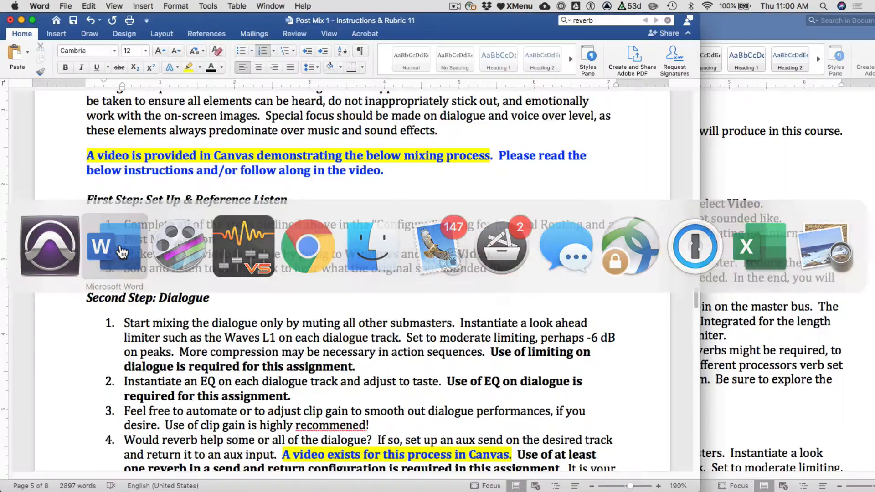
scroll(336, 272, down, 4)
scroll(336, 272, down, 5)
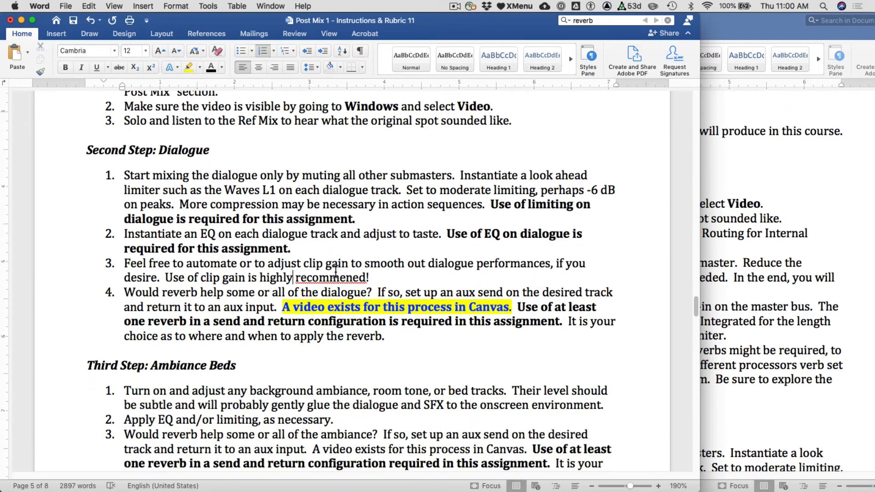
- Return to Pro Tools, close the video window and select the VO, Doctor, Actor 2 and Actor 3 tracks
key(super+Tab)
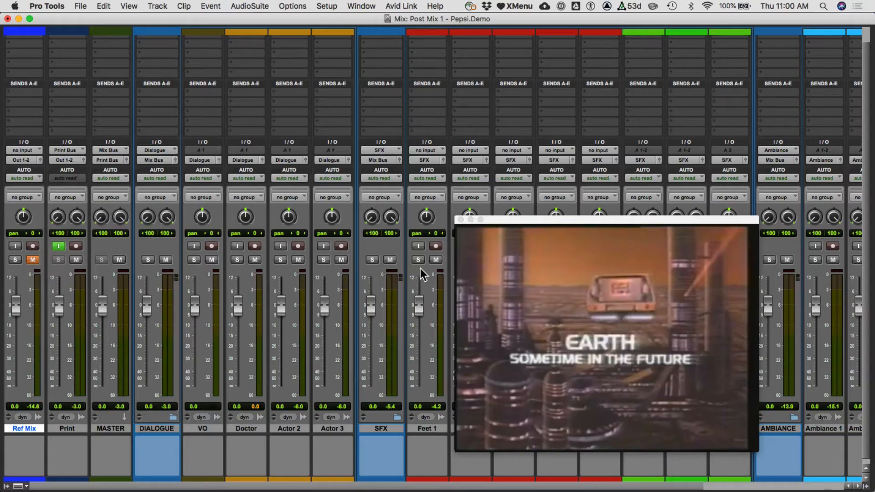
click(461, 219)
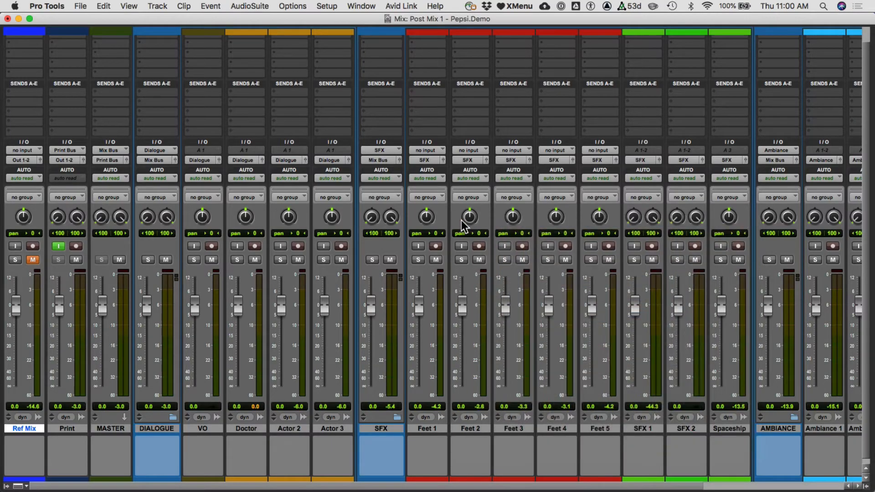
click(207, 427)
shift+click(325, 430)
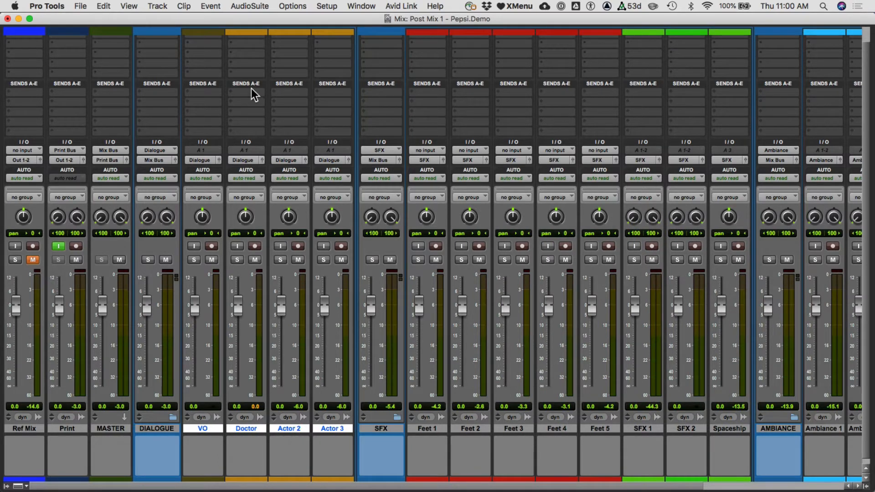
- Insert the Maxim (mono) limiter in the Doctor track's second insert slot and move its window clear of the faders and dialogue clips
scroll(250, 70, up, 2)
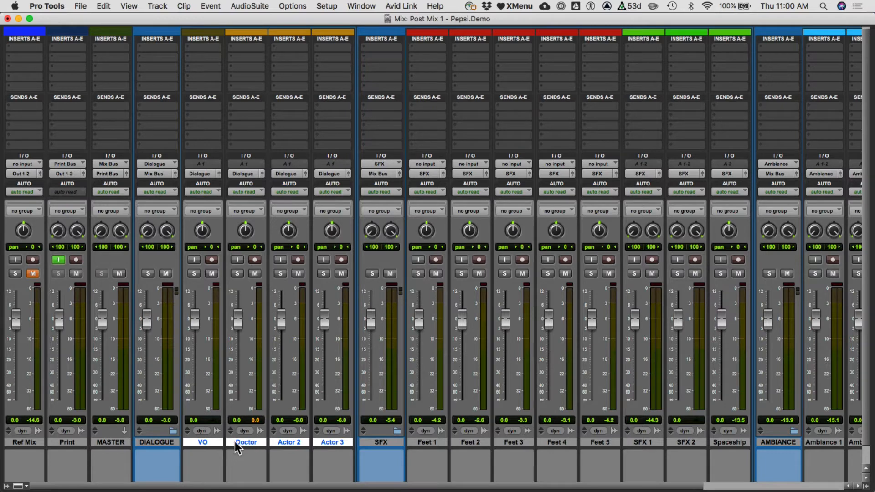
click(245, 56)
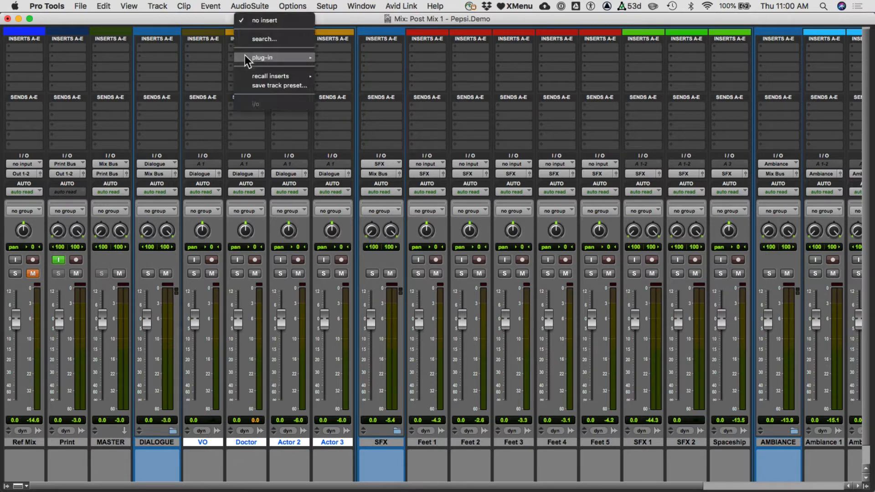
mouse_move(246, 56)
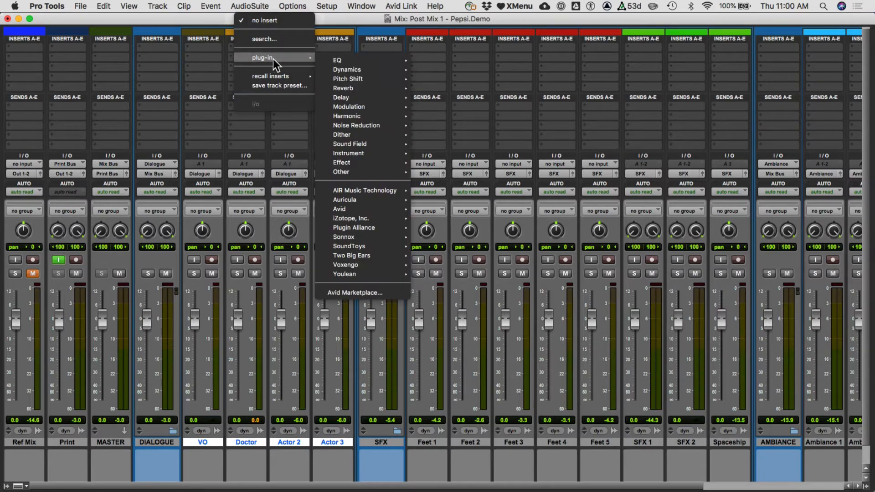
mouse_move(341, 70)
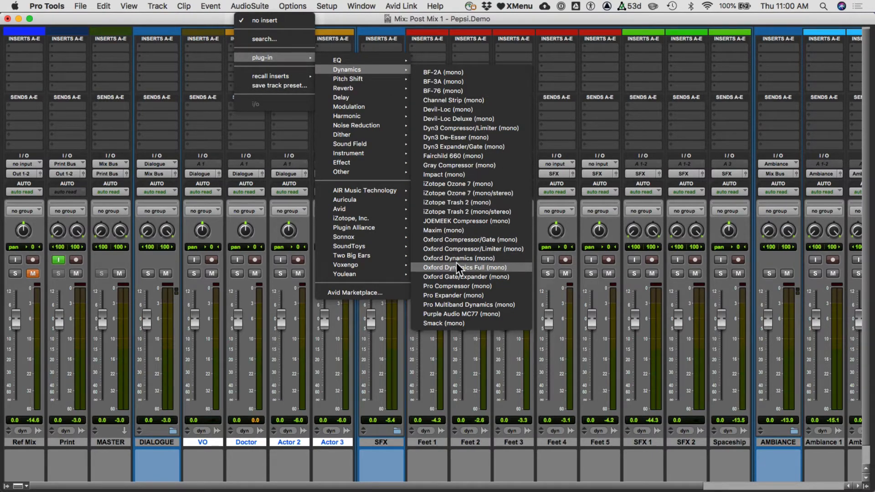
click(478, 228)
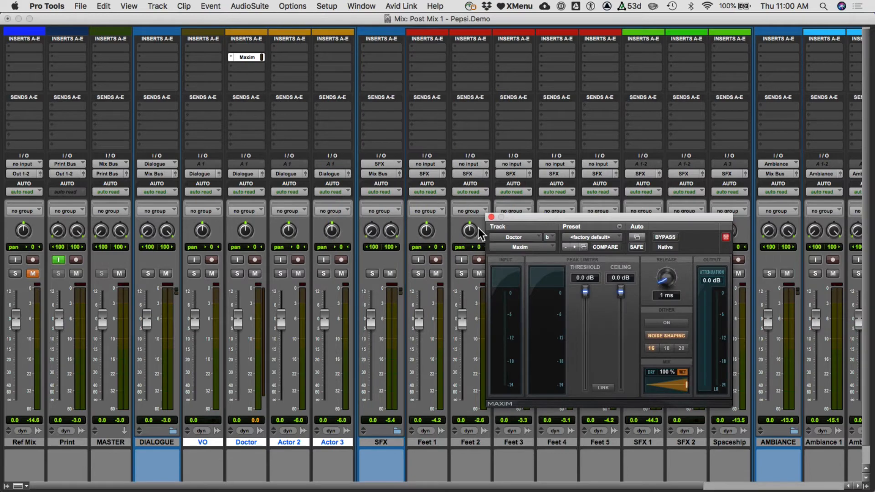
key(super+equal)
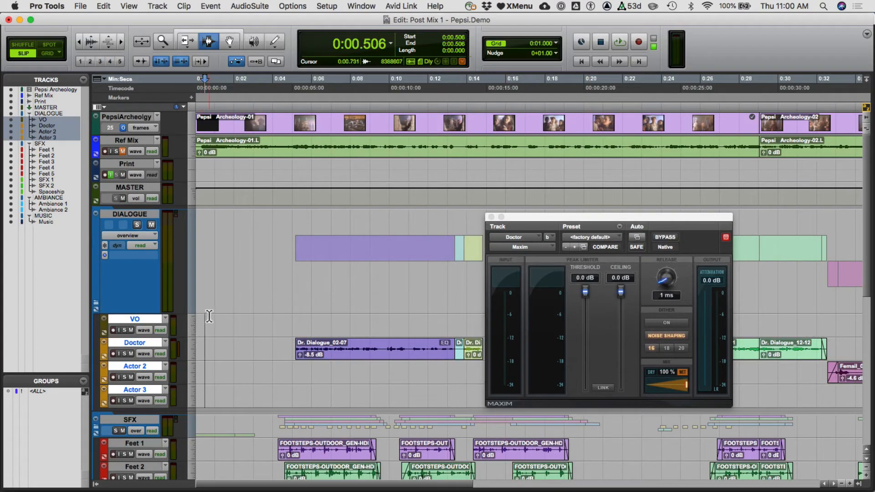
key(super+equal)
drag(506, 221, 514, 54)
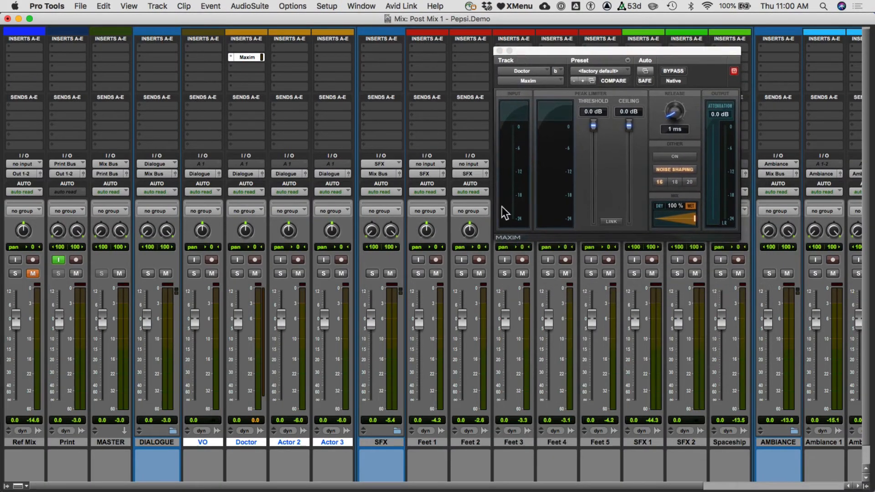
- Collapse the SFX, AMBIANCE and MUSIC folder tracks in the mixer
click(398, 431)
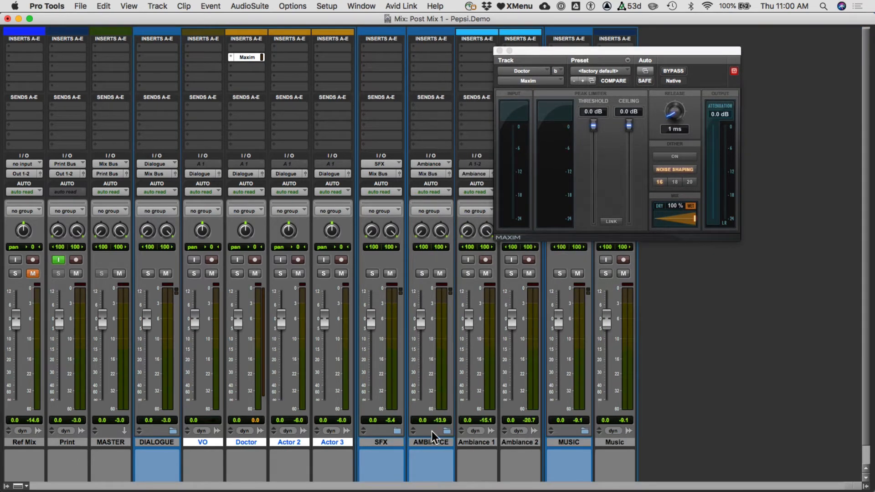
click(445, 431)
click(495, 430)
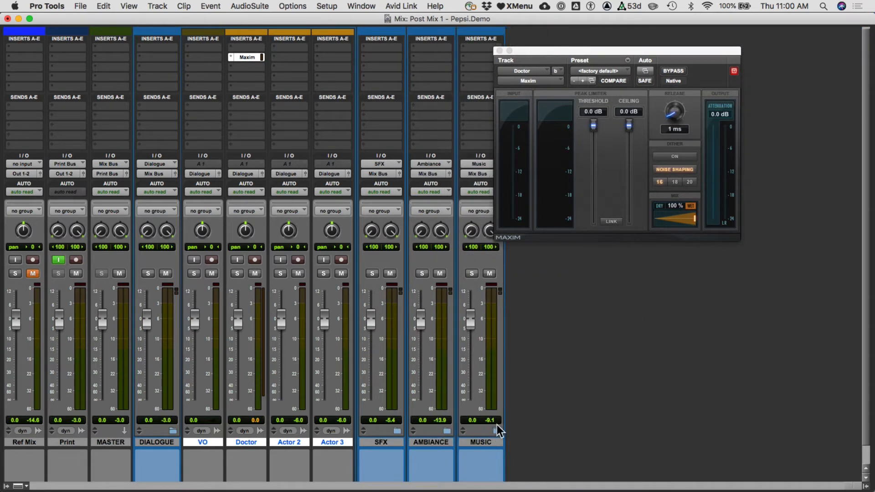
- Mute the MUSIC submaster, solo the Doctor track and show the Edit window
click(490, 273)
click(237, 274)
key(super+equal)
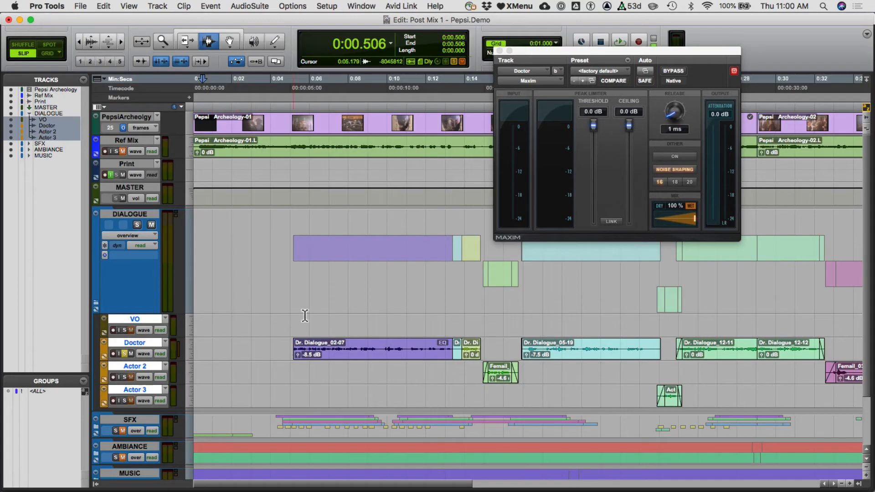
- Play the Doctor dialogue from 0:13.370 and check its peak levels in Maxim's histogram
click(288, 348)
click(453, 349)
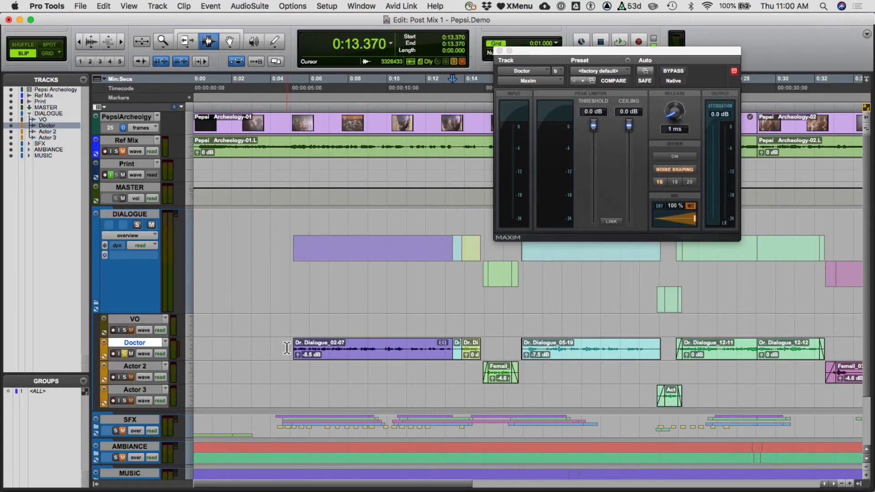
key(space)
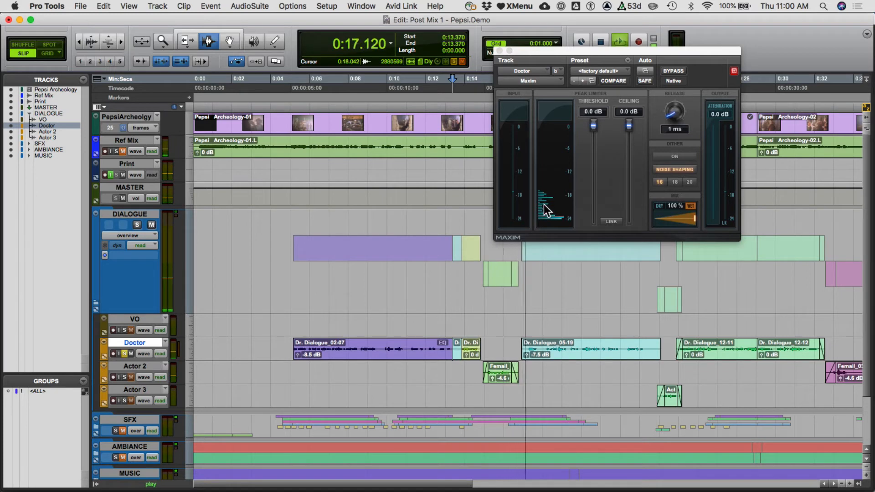
key(space)
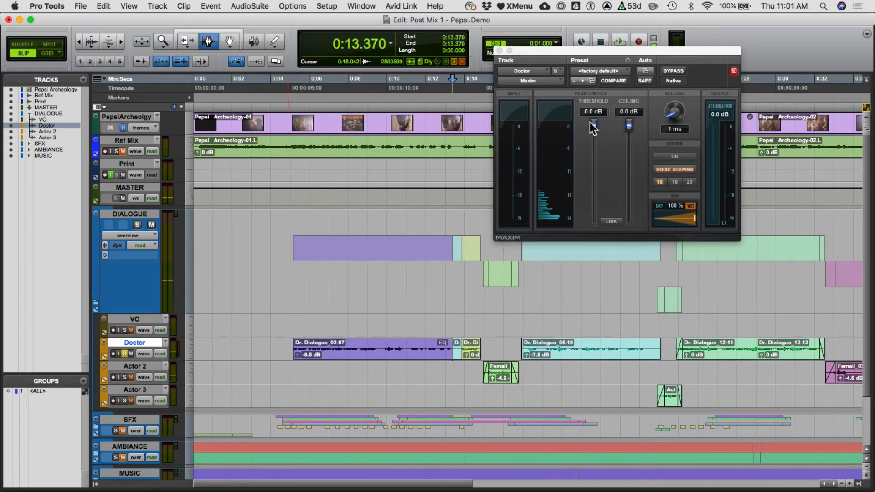
- Lower Maxim's threshold on the Doctor track to -19.5 dB while playing the dialogue from 0:13.370
drag(594, 128, 592, 201)
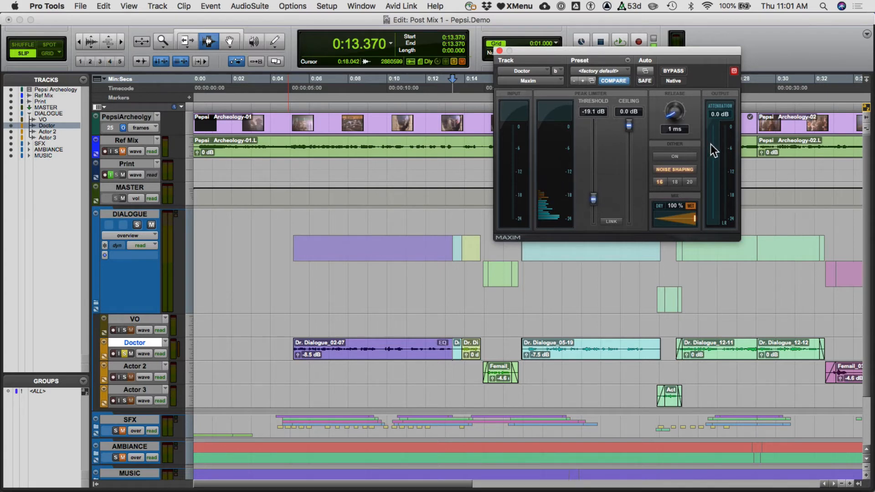
key(space)
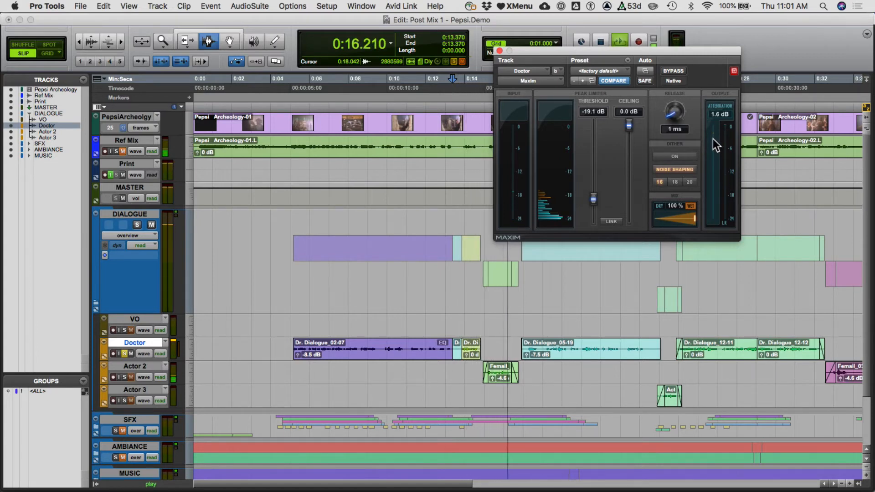
drag(593, 199, 592, 201)
key(space)
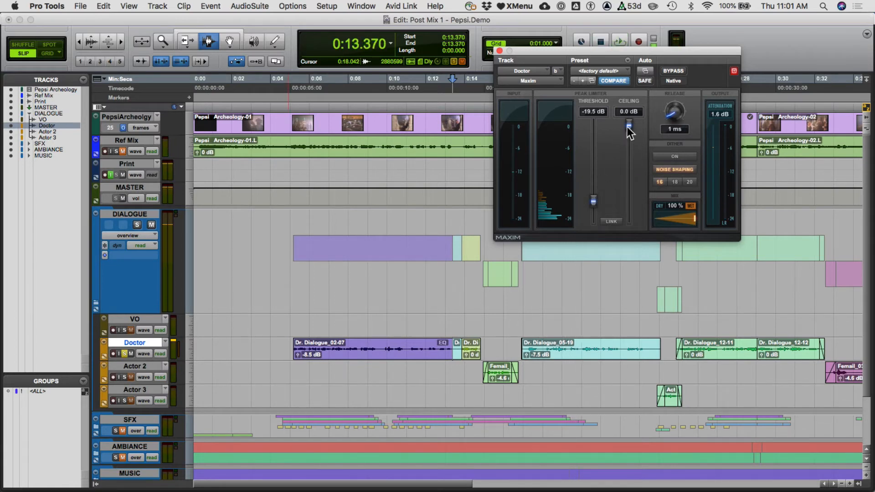
- Reset and link Maxim's threshold and ceiling, lower both together to -19.2 dB and unlink them
drag(628, 126, 603, 97)
alt+click(628, 148)
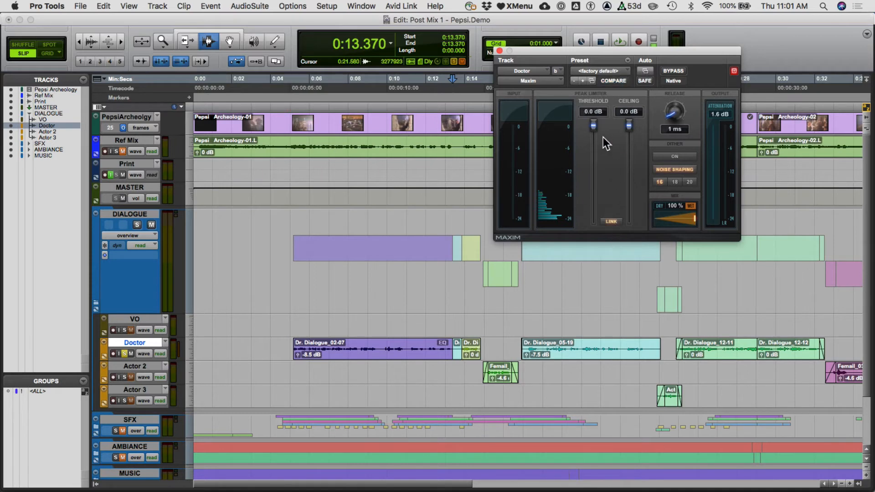
drag(594, 129, 584, 200)
key(space)
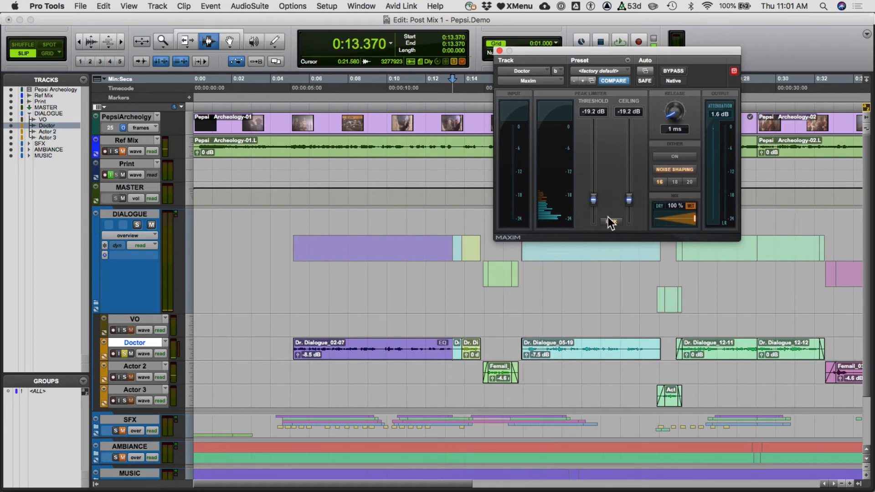
click(611, 221)
- Play the Doctor dialogue and raise Maxim's ceiling to -9.1 dB to reduce the output level
key(space)
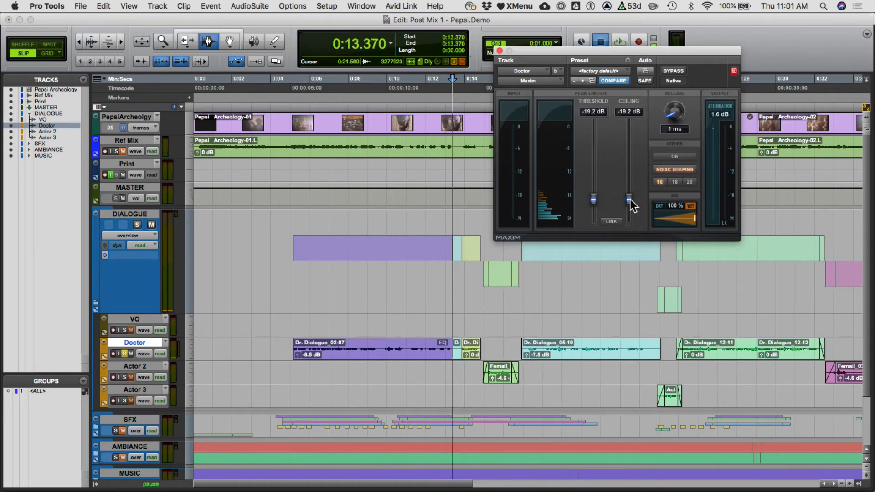
drag(629, 199, 631, 160)
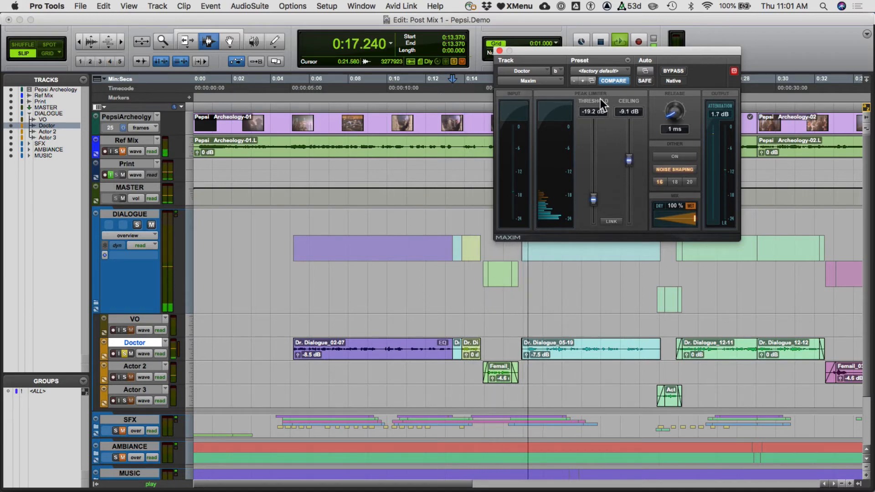
key(space)
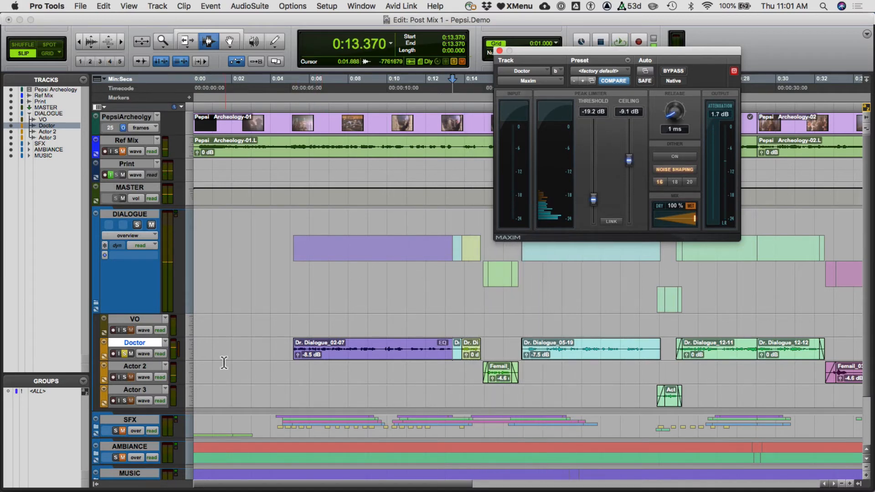
- Copy the Doctor track's Maxim insert to the second insert slots of VO, Actor 2 and Actor 3, and open VO's copy
key(super+equal)
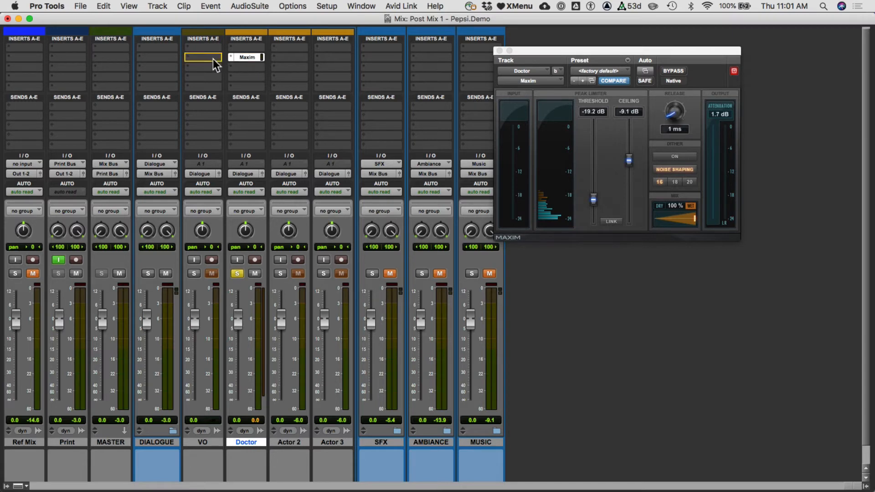
drag(212, 59, 277, 55)
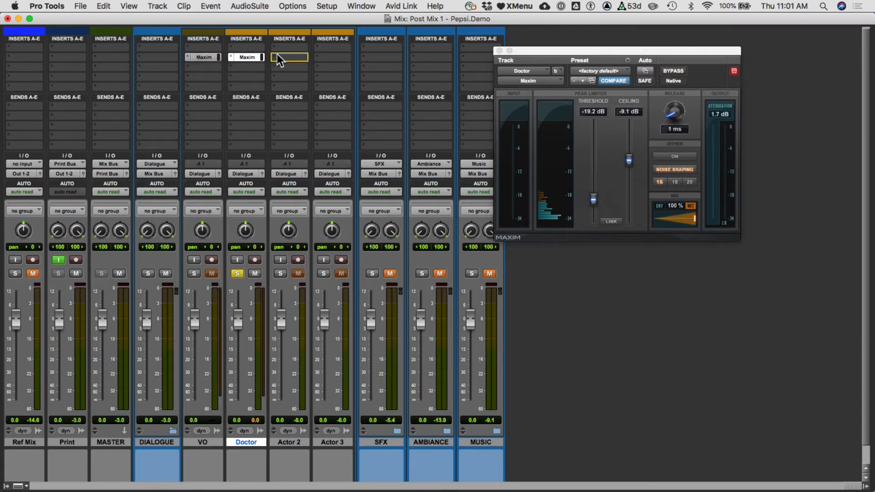
drag(340, 56, 339, 57)
click(289, 56)
click(206, 56)
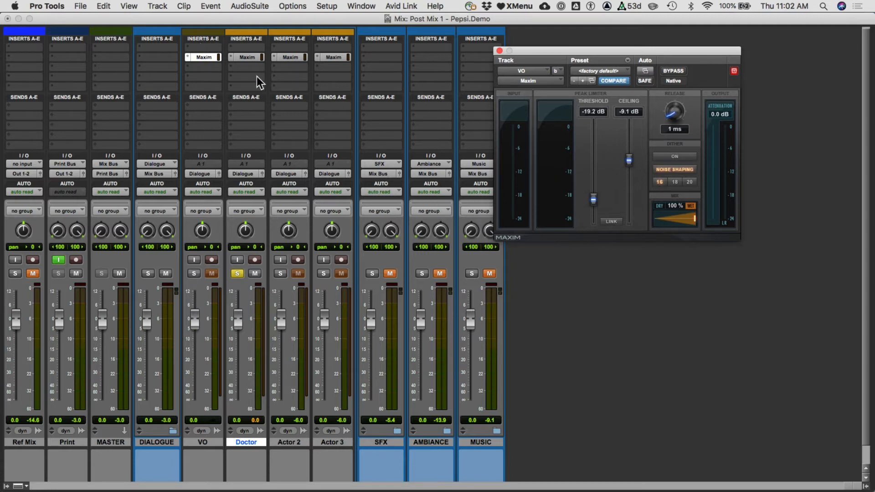
- Insert the EQ3 7-Band (mono) equalizer in the Doctor track's third insert slot
click(243, 69)
mouse_move(260, 71)
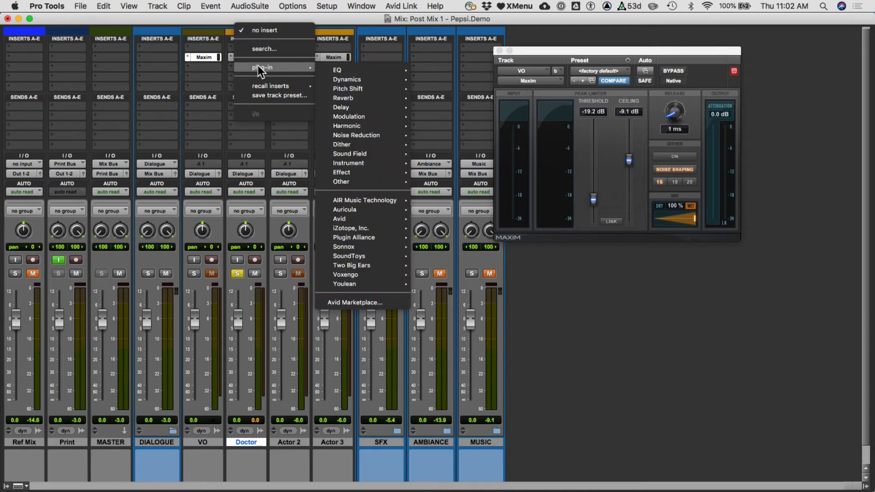
mouse_move(352, 72)
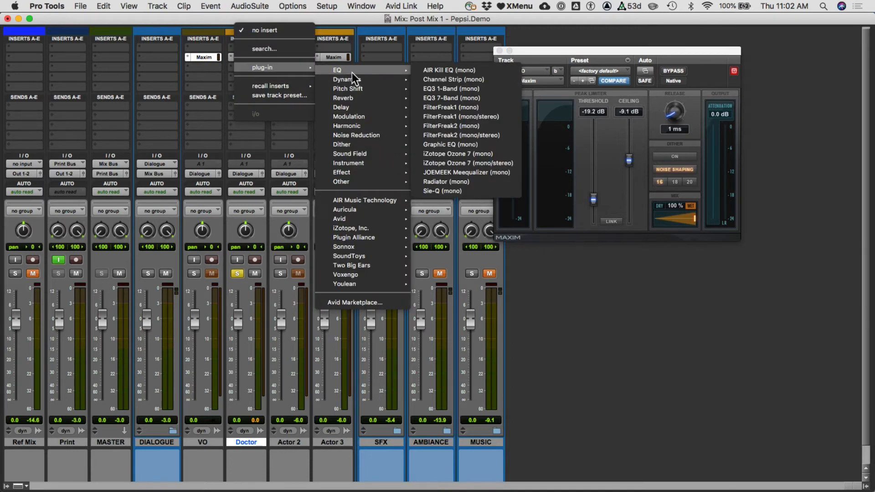
click(442, 98)
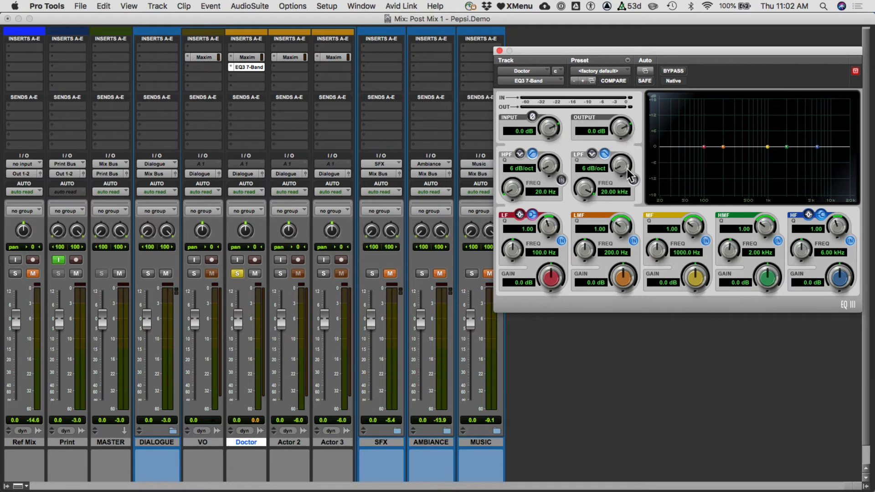
- Enable the EQ's high-pass filter at 112 Hz and cut the MF gain to -1.7 dB and the HF gain to -0.8 dB
click(561, 180)
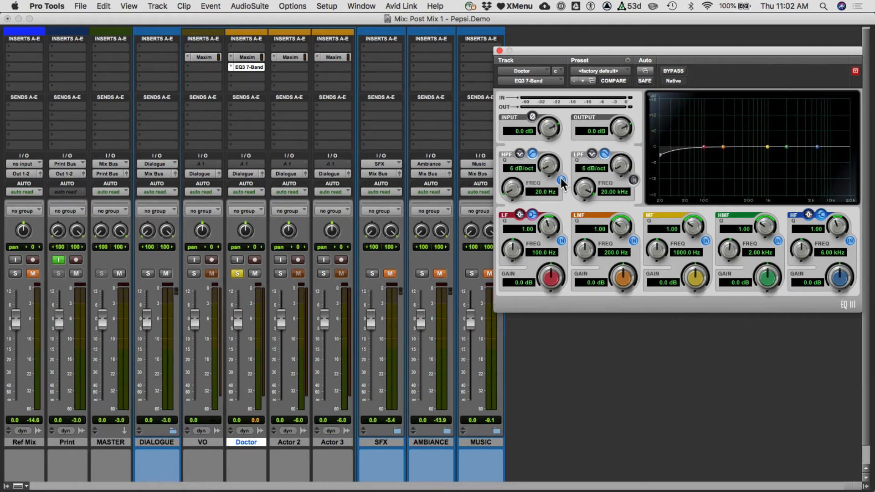
drag(513, 188, 517, 173)
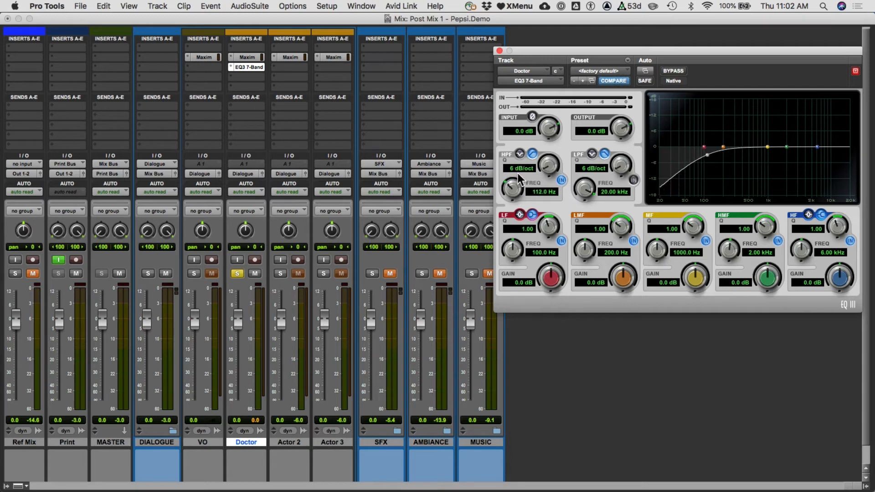
mouse_move(850, 288)
mouse_down()
mouse_move(840, 279)
mouse_move(837, 291)
mouse_move(838, 283)
mouse_up()
drag(690, 276, 687, 283)
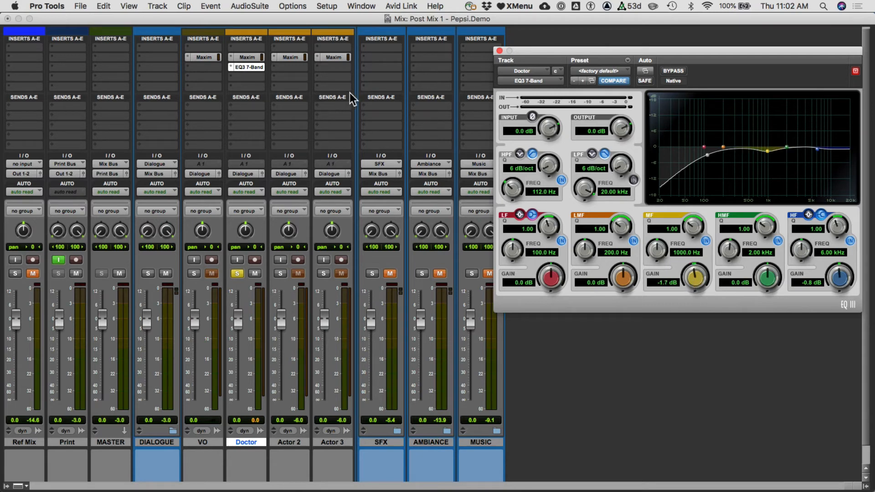
- Make the Doctor track's EQ3 7-Band inactive, unsolo the track and show the Edit window
ctrl+super+click(242, 66)
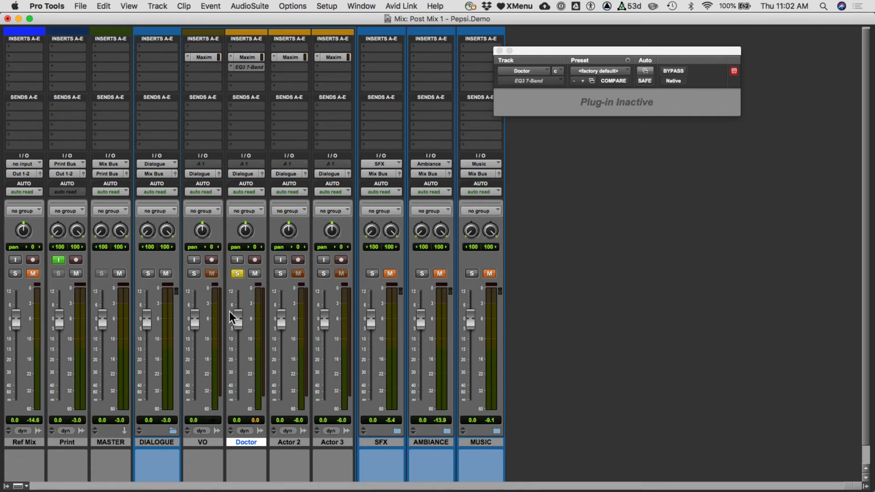
click(237, 274)
key(super+equal)
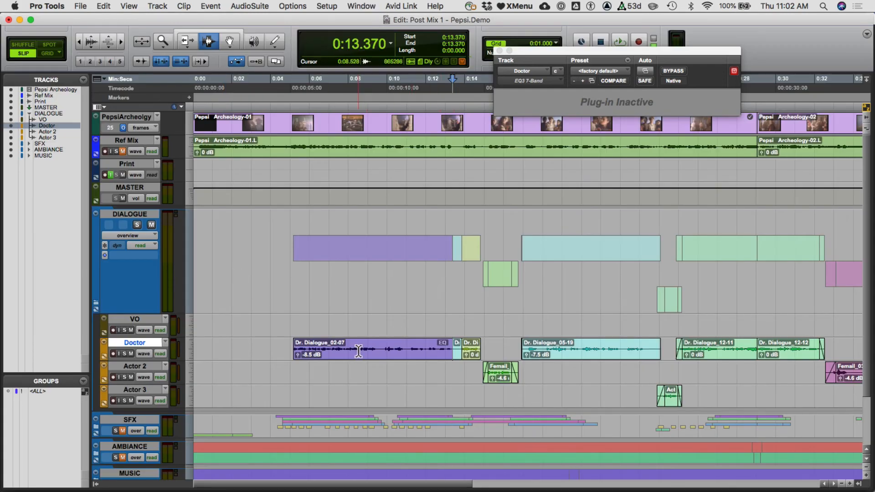
- Enlarge the Doctor track and set the clip gain of Dr. Dialogue_02-07 to -7.5 dB and Dr. Dialogue_05-19 to -4.6 dB
key(ctrl+Up)
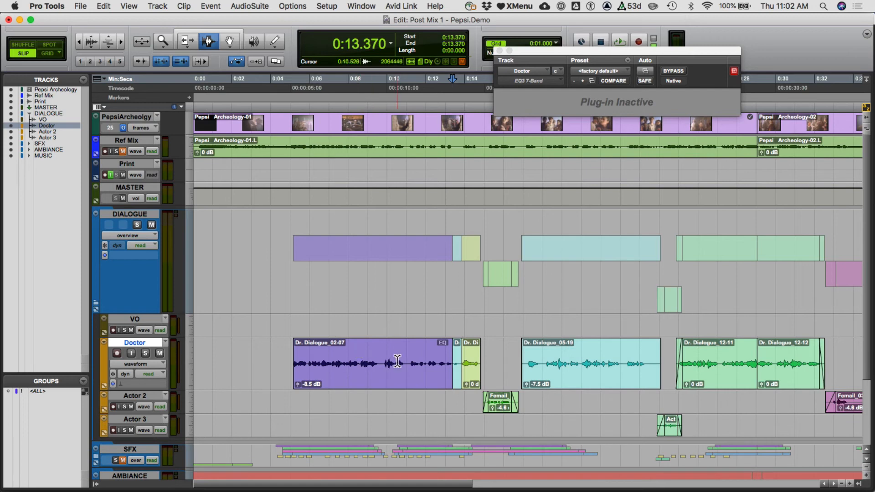
scroll(292, 378, down, 2)
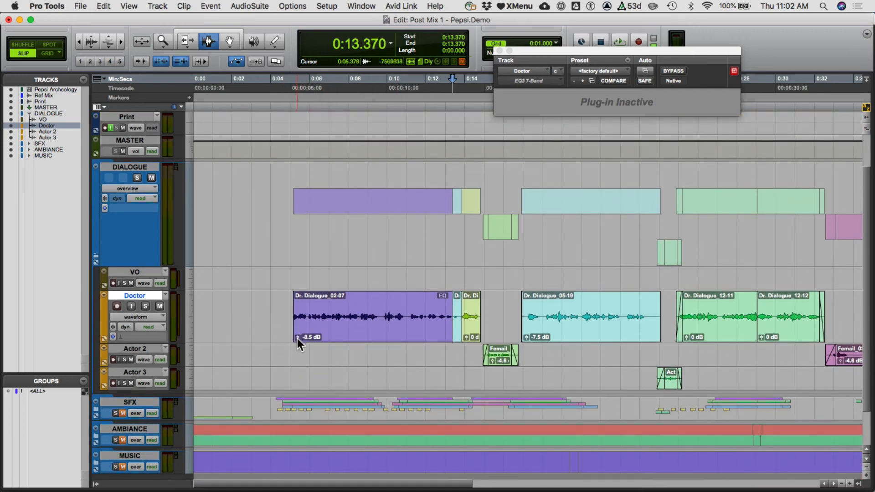
drag(298, 338, 297, 337)
drag(526, 337, 527, 336)
- Check the Doctor track's volume automation, restore its waveform view and set the Dr. Dialogue_12-11 clip gain to -1.8 dB
click(458, 304)
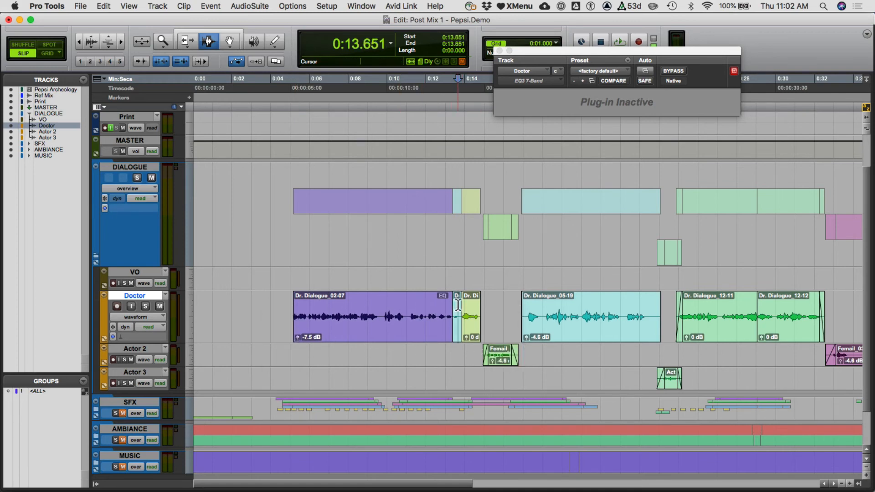
key(ctrl+minus)
drag(458, 304, 415, 305)
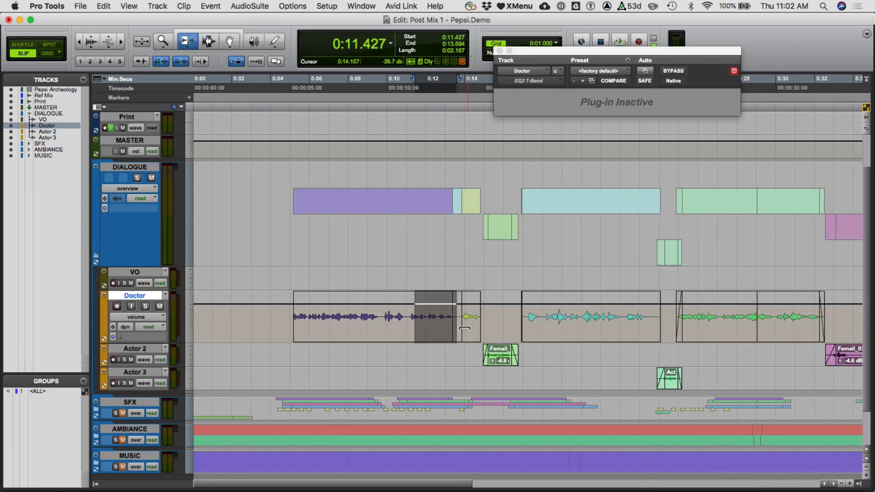
click(458, 321)
key(ctrl+minus)
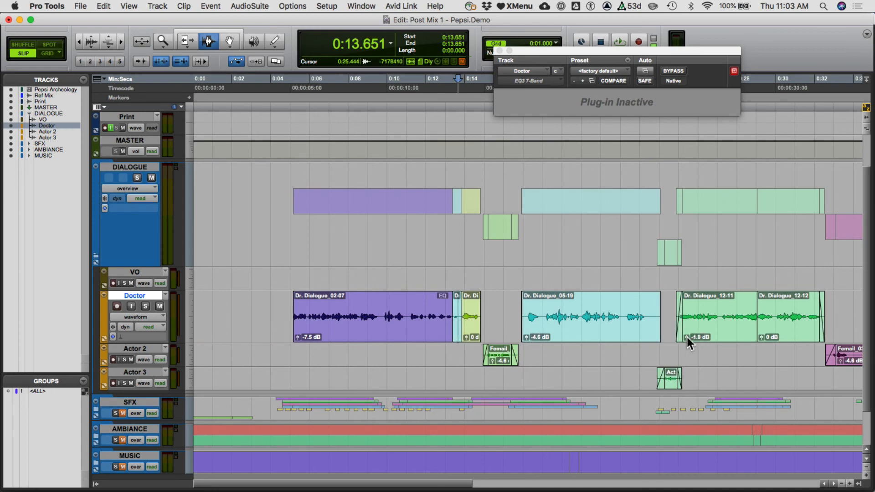
- Zoom the timeline out to show all dialogue clips and set the Doctor track's height to small
key(ctrl+bracketleft)
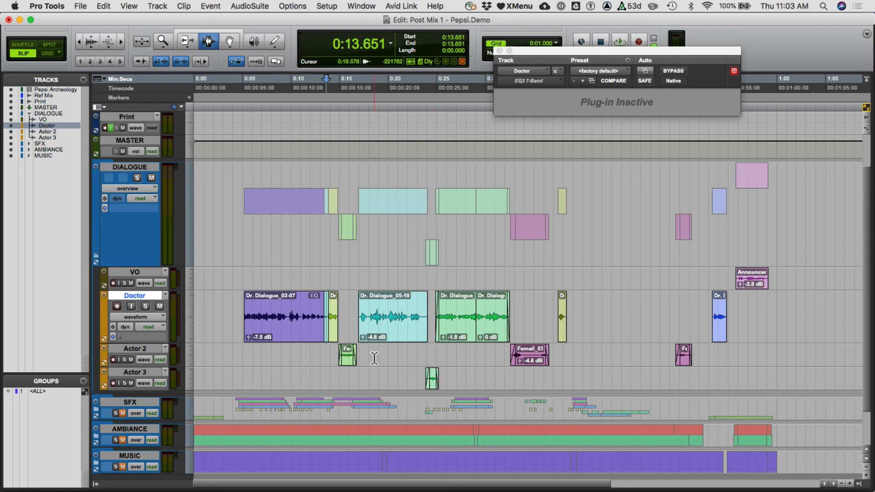
click(187, 313)
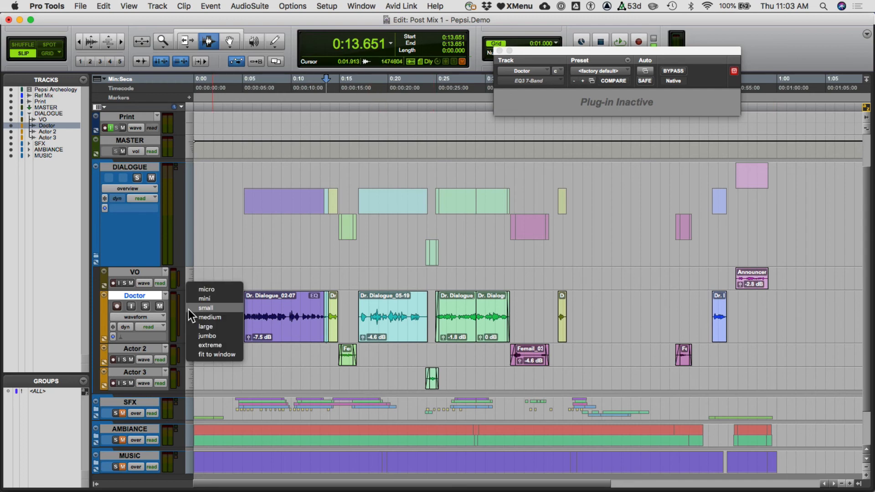
click(188, 309)
- Switch to the Post Mix 1 instructions in Word and correct the misspelled "recommened" to "recommended" in the clip gain item
key(super+Tab)
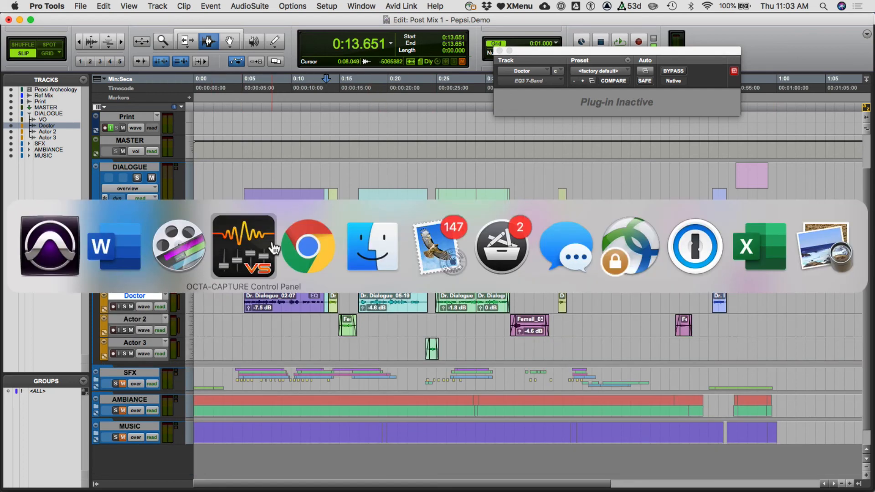
scroll(288, 355, down, 1)
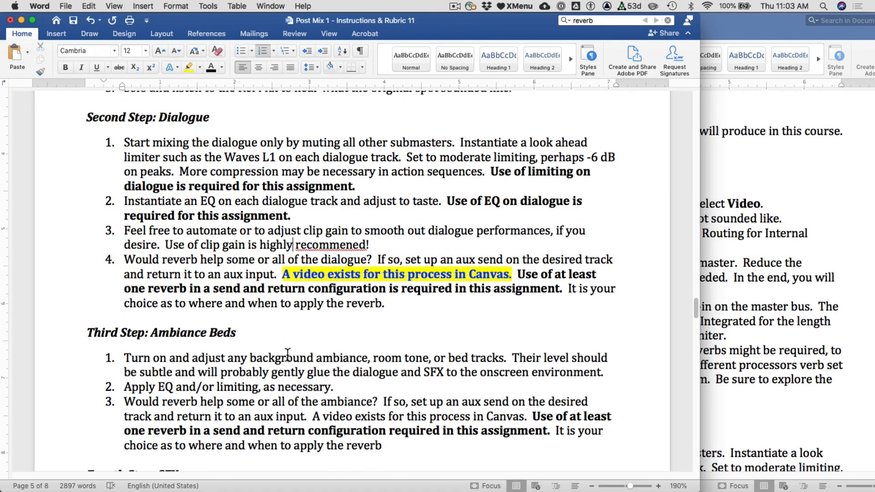
right_click(313, 246)
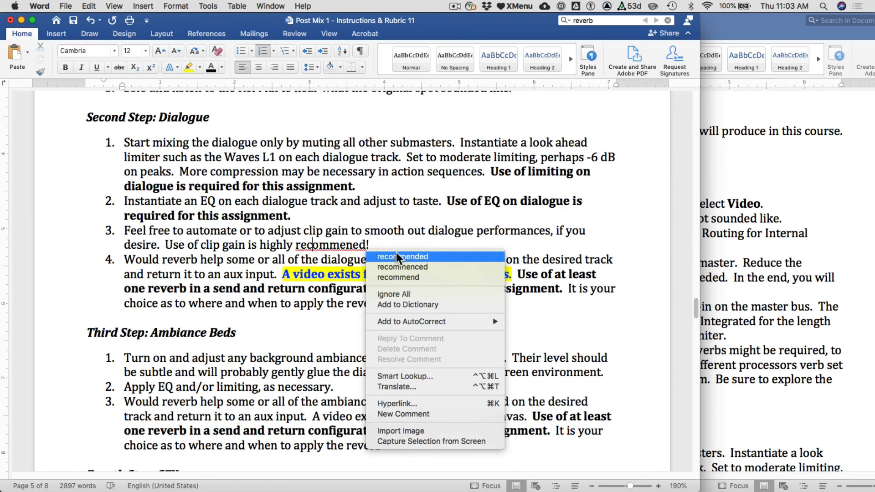
click(396, 256)
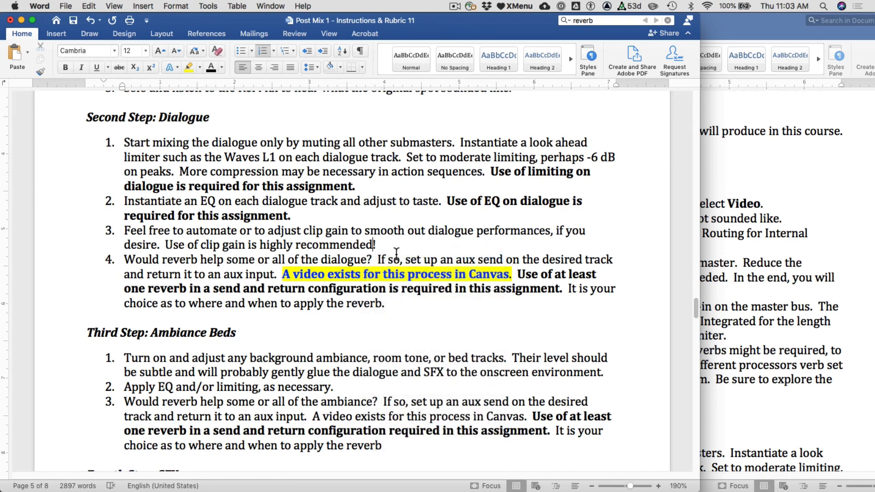